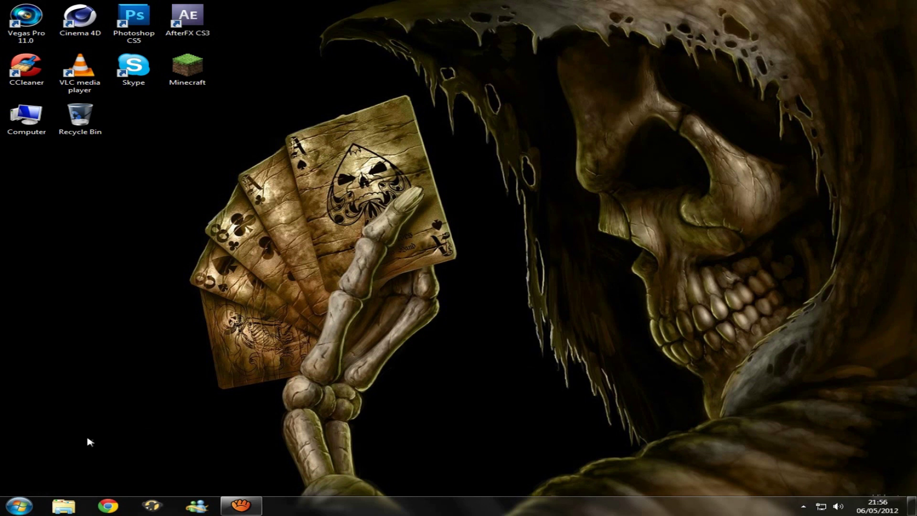
- Open Google in the Chrome browser and search for "game booster"
{"action": "left_click", "coordinate": [105, 506]}
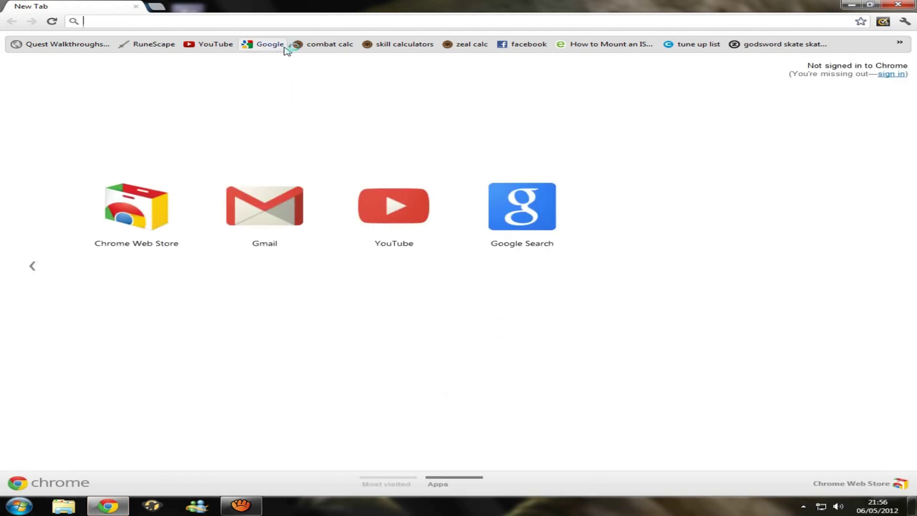
{"action": "left_click", "coordinate": [268, 44]}
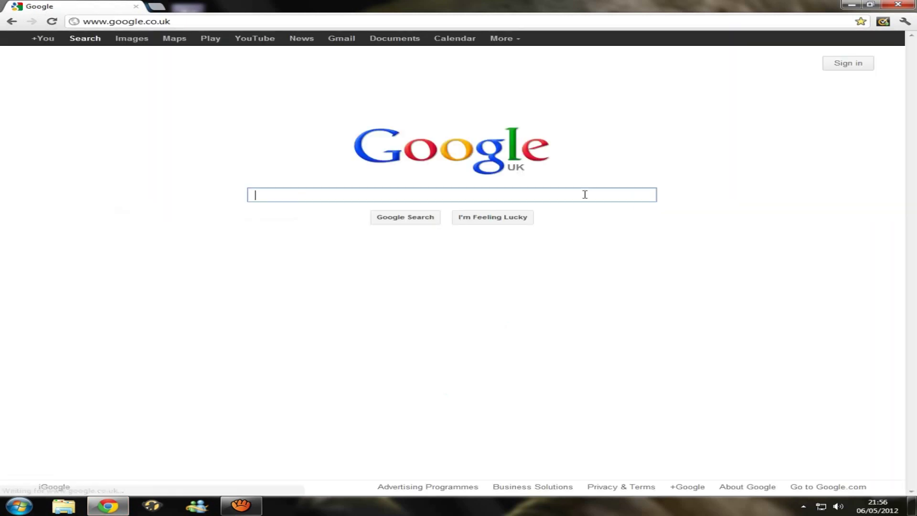
{"action": "type", "text": "game booste"}
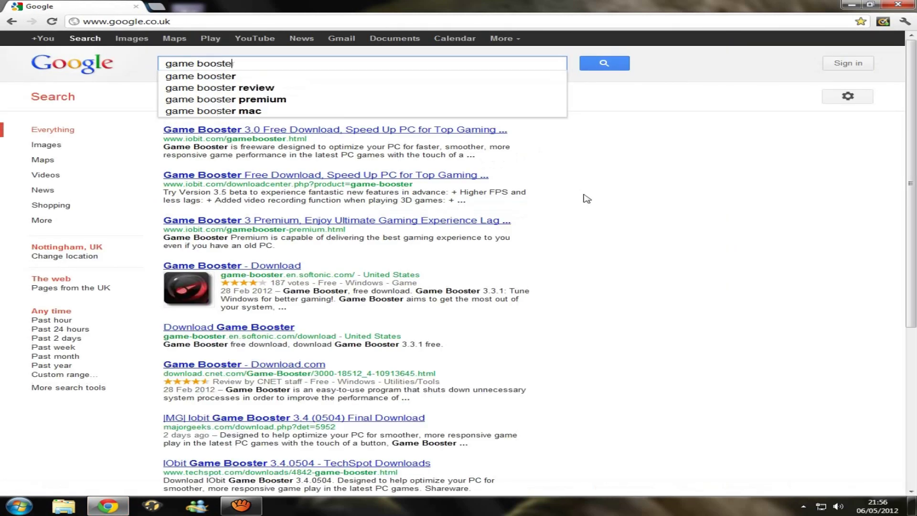
{"action": "type", "text": "r"}
{"action": "key", "text": "Return"}
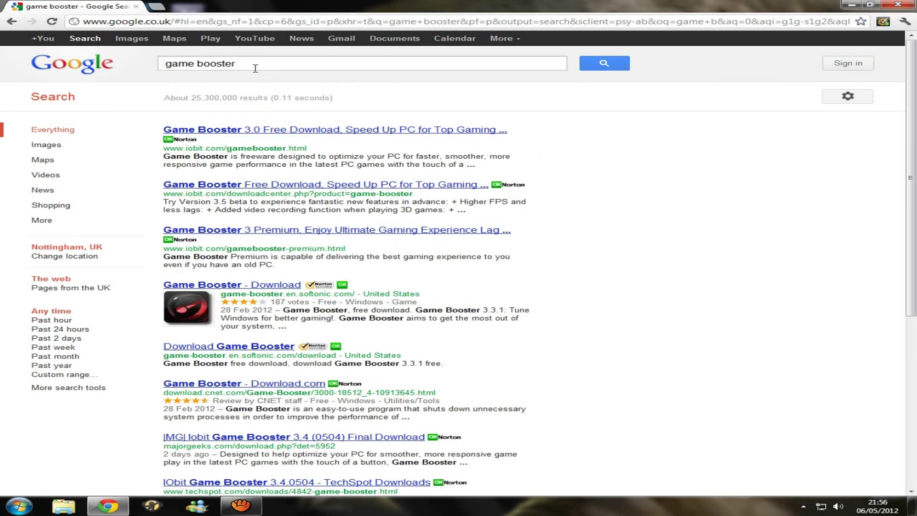
- Open IObit's Game Booster page from the search results and download the free v3.5.0 Beta version
{"action": "left_click", "coordinate": [339, 132]}
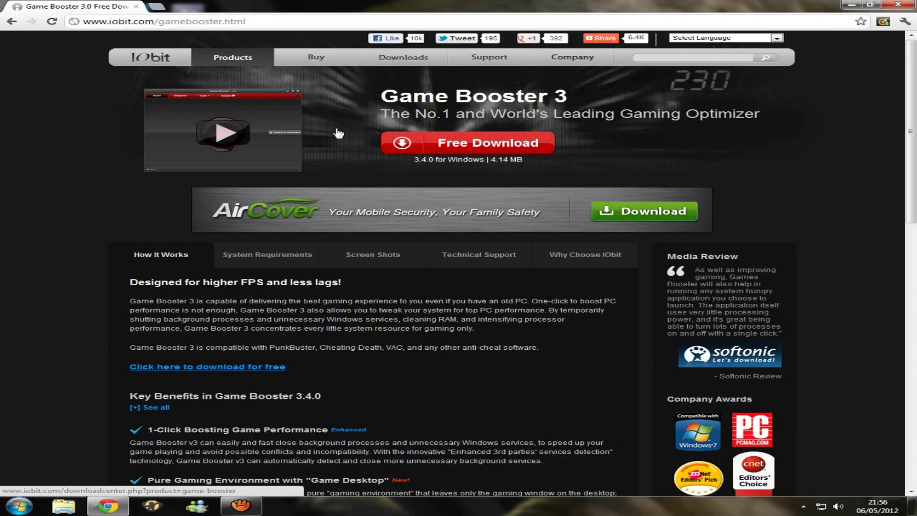
{"action": "left_click", "coordinate": [504, 142]}
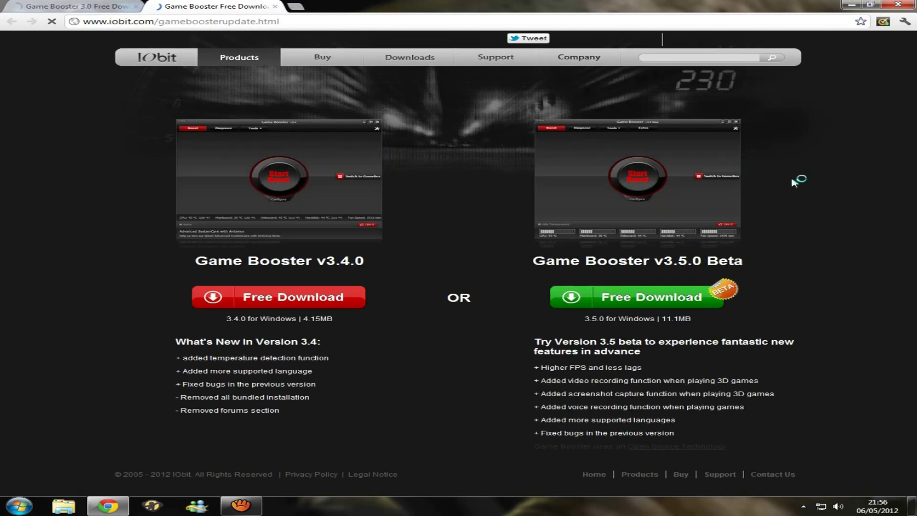
{"action": "left_click", "coordinate": [136, 6]}
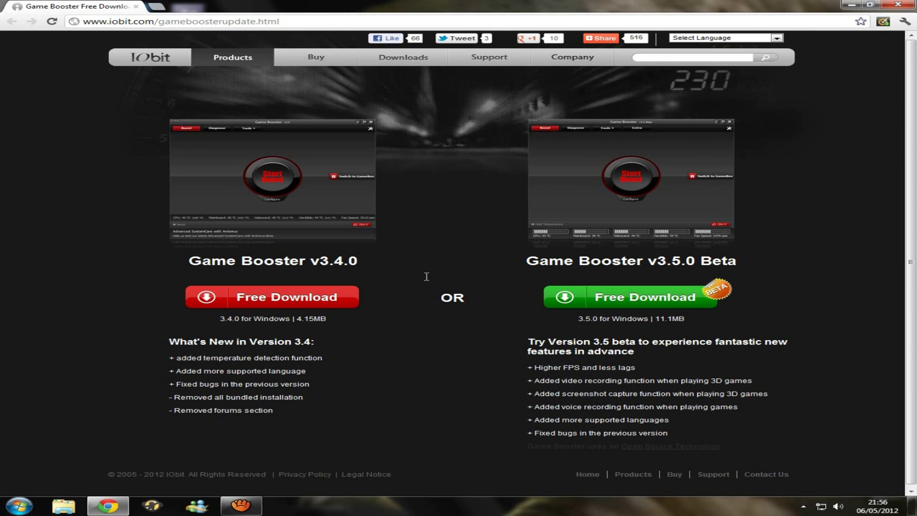
{"action": "left_click", "coordinate": [604, 299]}
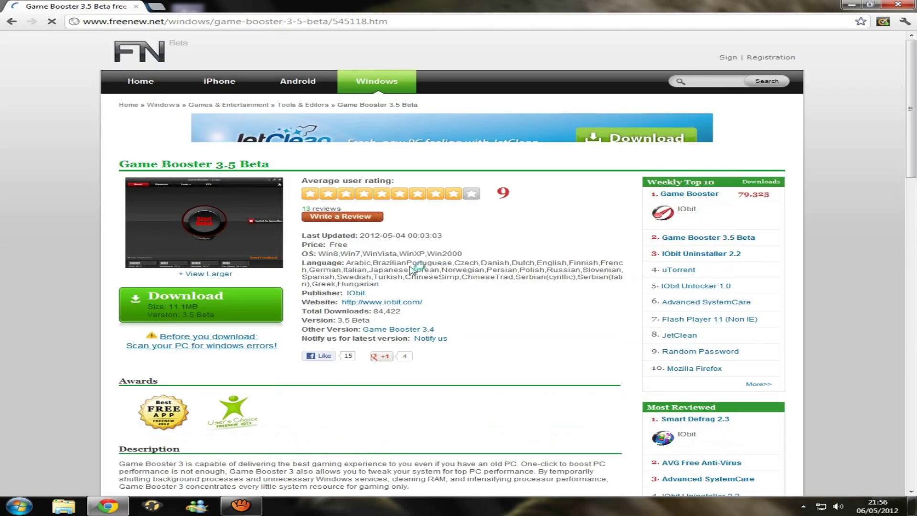
{"action": "left_click", "coordinate": [206, 307]}
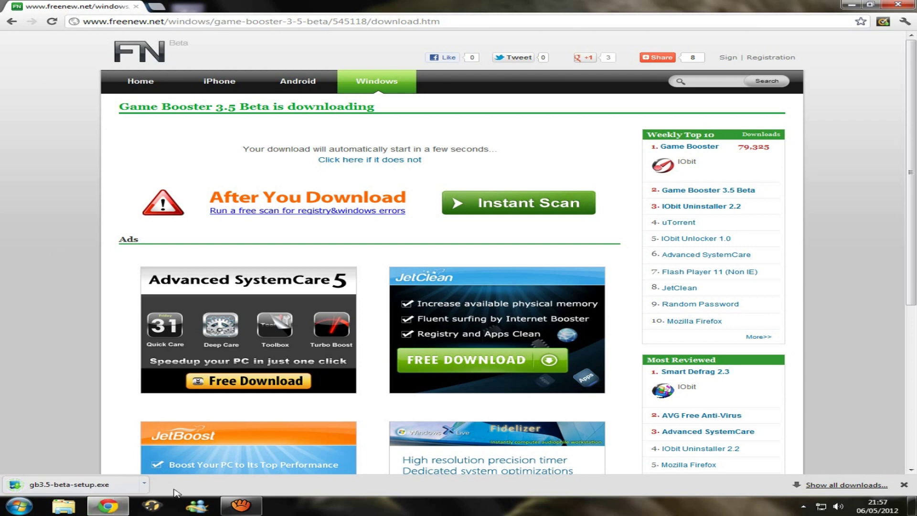
- Run the downloaded gb3.5-beta-setup installer from its folder, closing the browser and the folder window
{"action": "left_click", "coordinate": [144, 483]}
{"action": "left_click", "coordinate": [176, 455]}
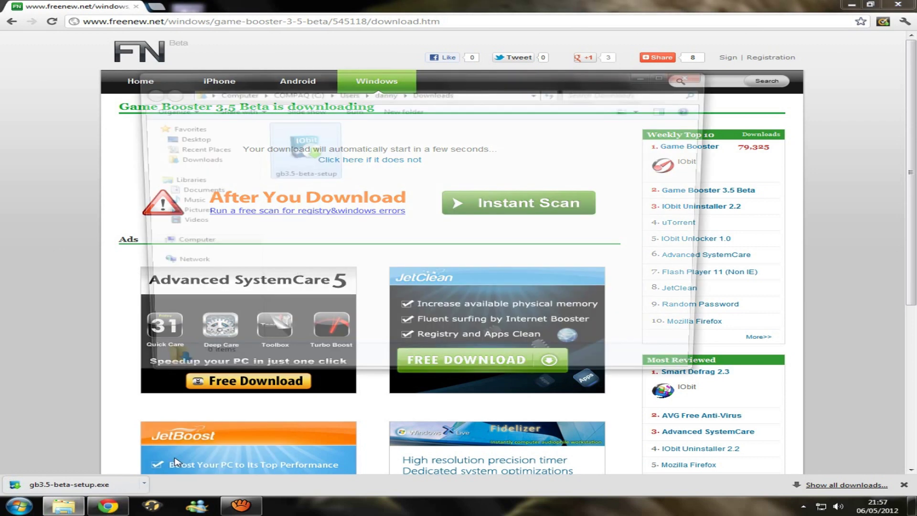
{"action": "left_click", "coordinate": [896, 6]}
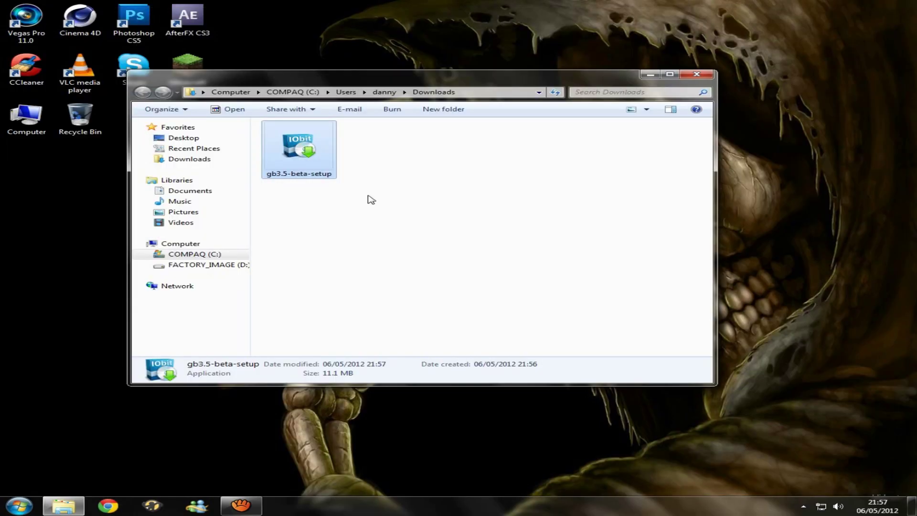
{"action": "key", "text": "Return"}
{"action": "key", "text": "Return"}
{"action": "left_click", "coordinate": [697, 75]}
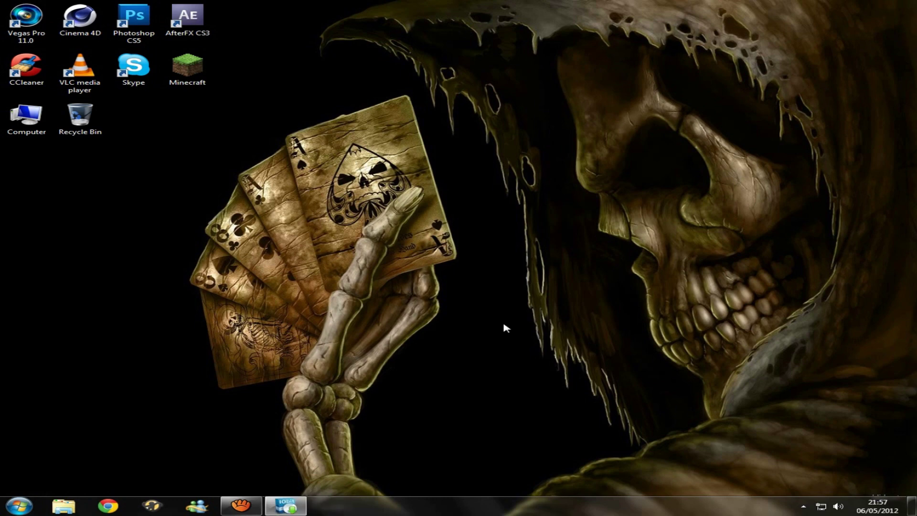
- Install Game Booster v3.5 Beta, accepting the license agreement and creating a desktop icon, and launch it on finishing
{"action": "left_click", "coordinate": [531, 330]}
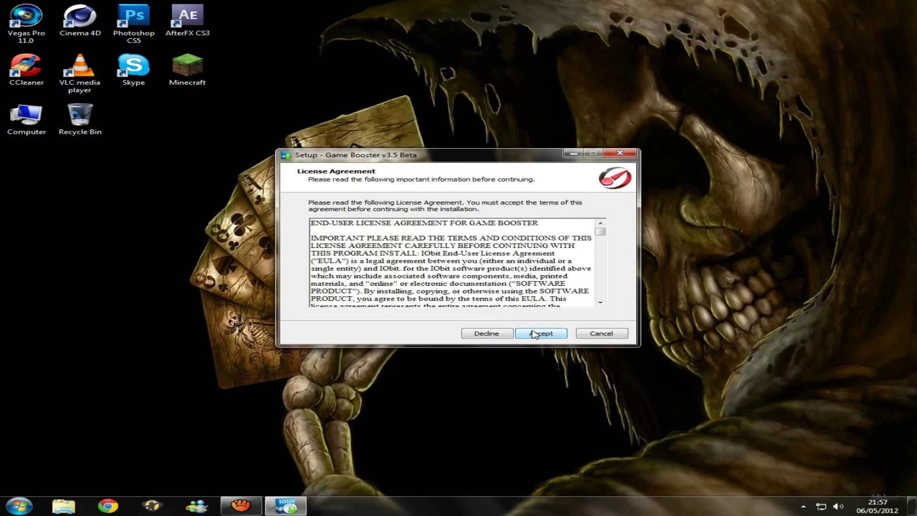
{"action": "left_click", "coordinate": [534, 334]}
{"action": "left_click", "coordinate": [534, 334]}
{"action": "left_click", "coordinate": [487, 299]}
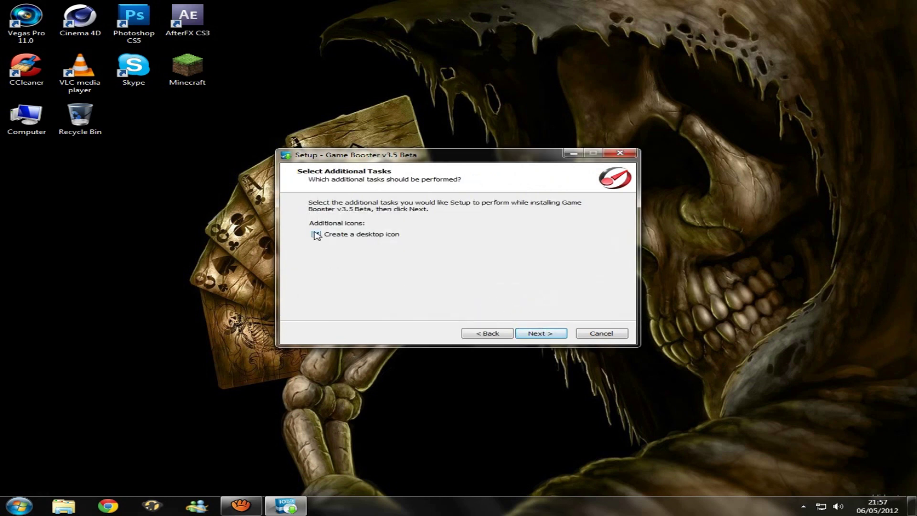
{"action": "left_click", "coordinate": [316, 235]}
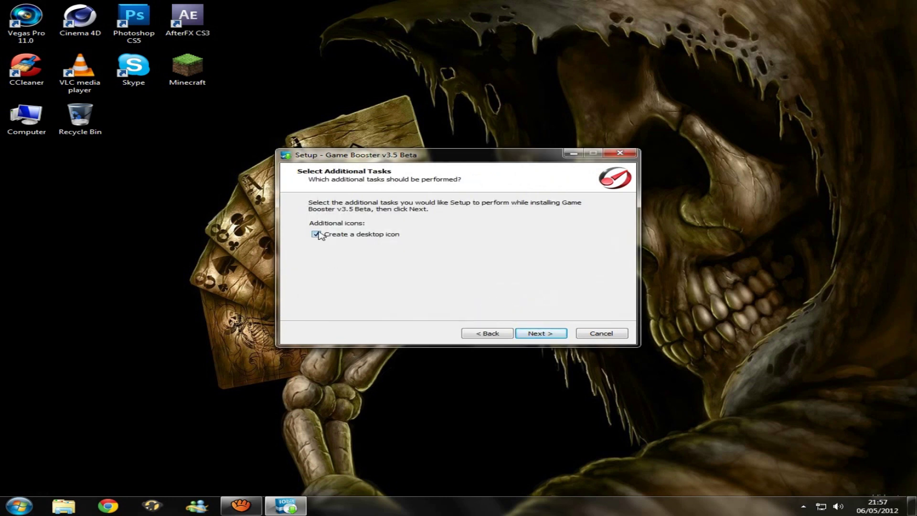
{"action": "left_click", "coordinate": [552, 334]}
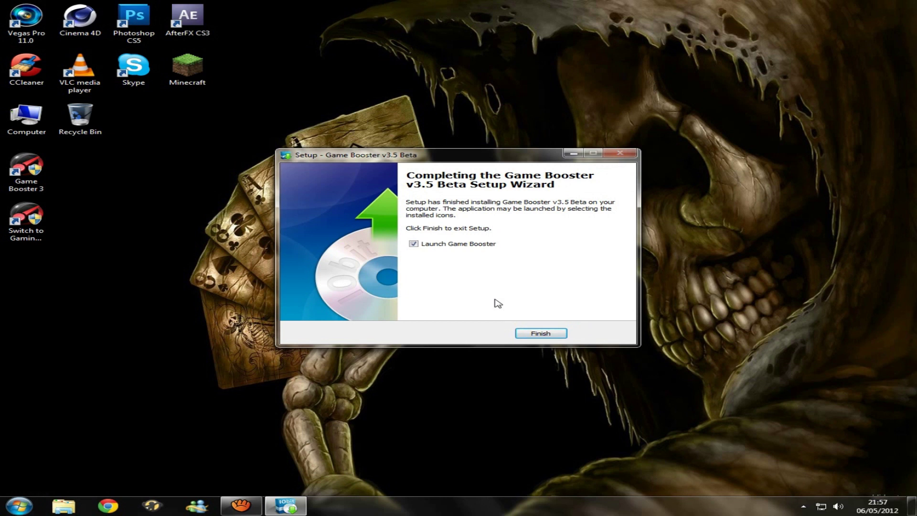
{"action": "left_click", "coordinate": [529, 336]}
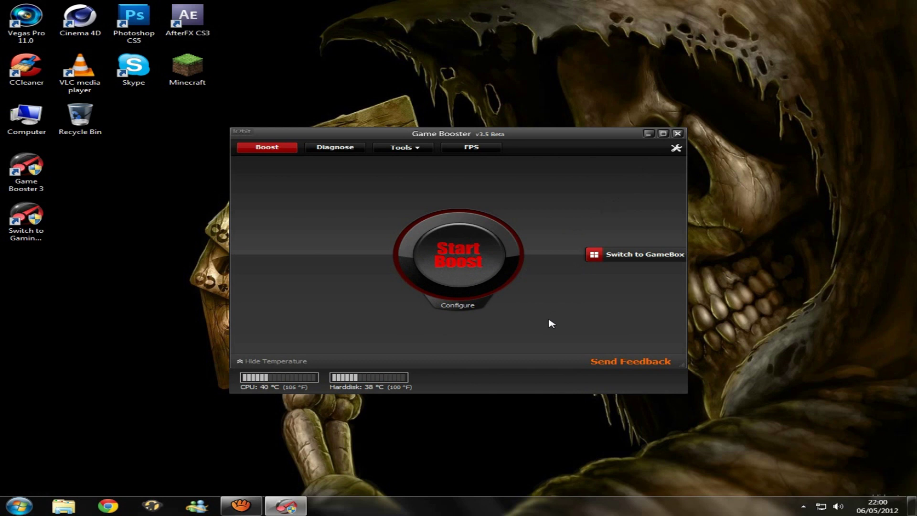
- Open the boost configuration and review the lists of processes and unnecessary services
{"action": "left_click", "coordinate": [463, 309]}
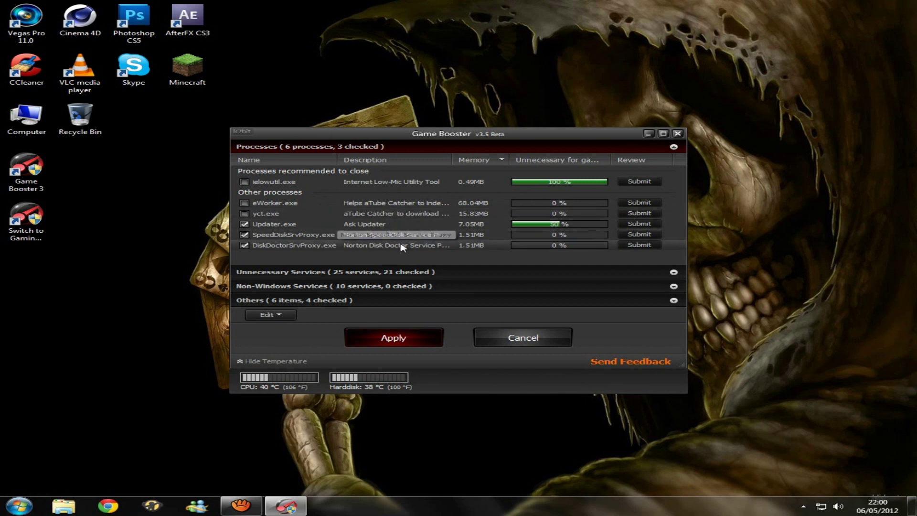
{"action": "left_click", "coordinate": [385, 275]}
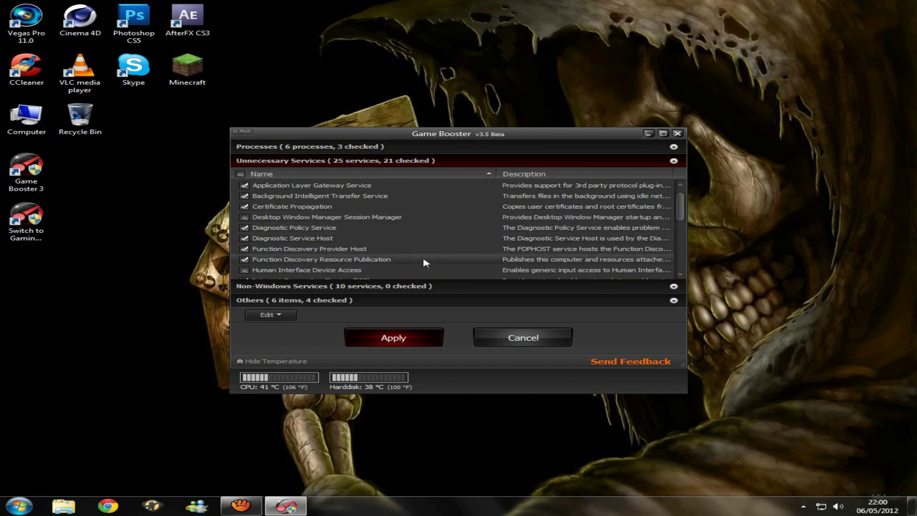
{"action": "left_click_drag", "start_coordinate": [684, 205], "coordinate": [684, 255]}
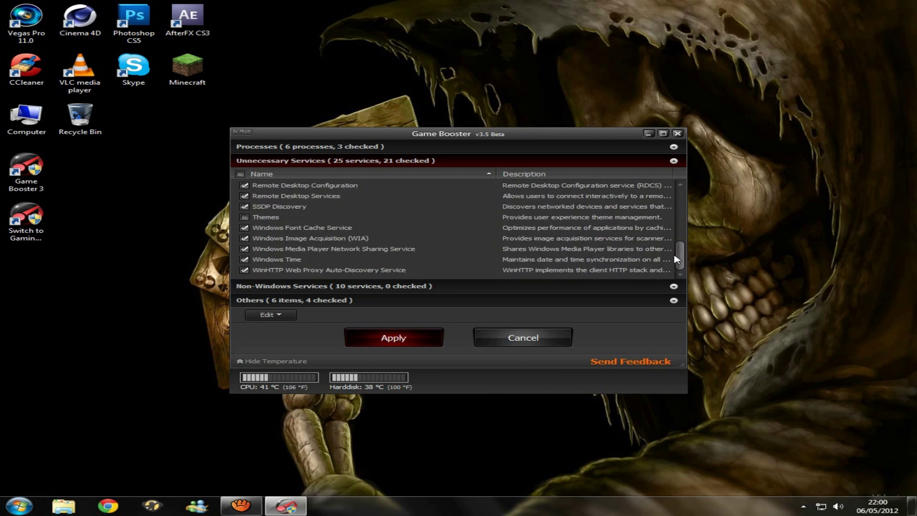
- Among the non-Windows services, check ArcSoft Connect Daemon, BecHelperService, both HP services and LightScribeService Direct Disc Labeling Service
{"action": "left_click", "coordinate": [408, 287]}
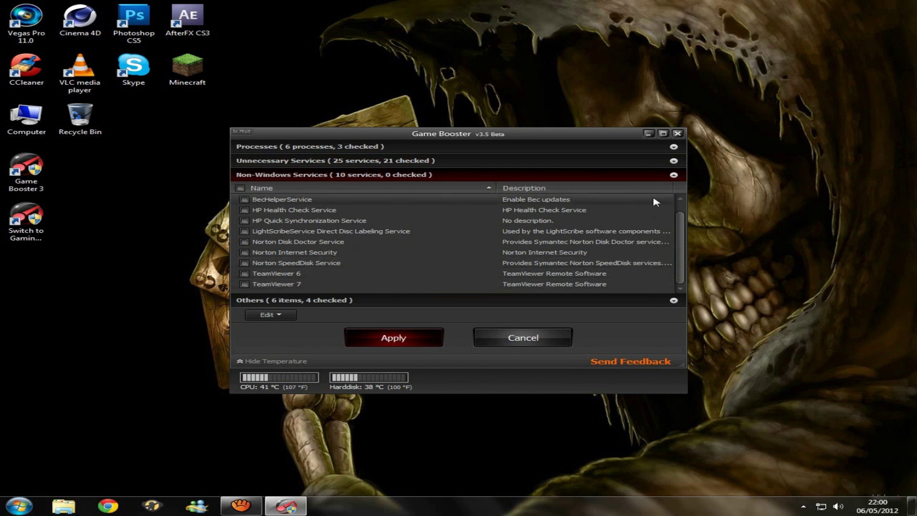
{"action": "scroll", "coordinate": [682, 245], "scroll_direction": "up", "scroll_amount": 1}
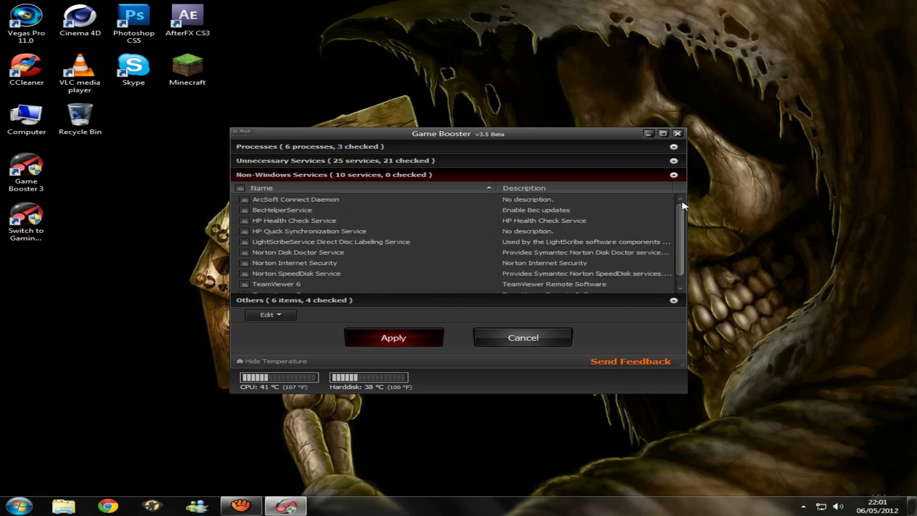
{"action": "left_click", "coordinate": [245, 200]}
{"action": "left_click", "coordinate": [244, 210]}
{"action": "left_click", "coordinate": [244, 221]}
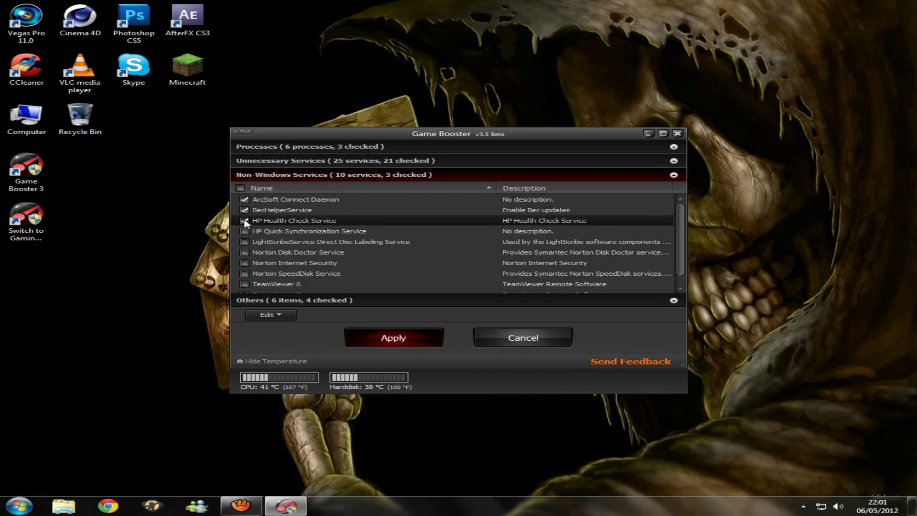
{"action": "left_click", "coordinate": [245, 231]}
{"action": "left_click", "coordinate": [245, 242]}
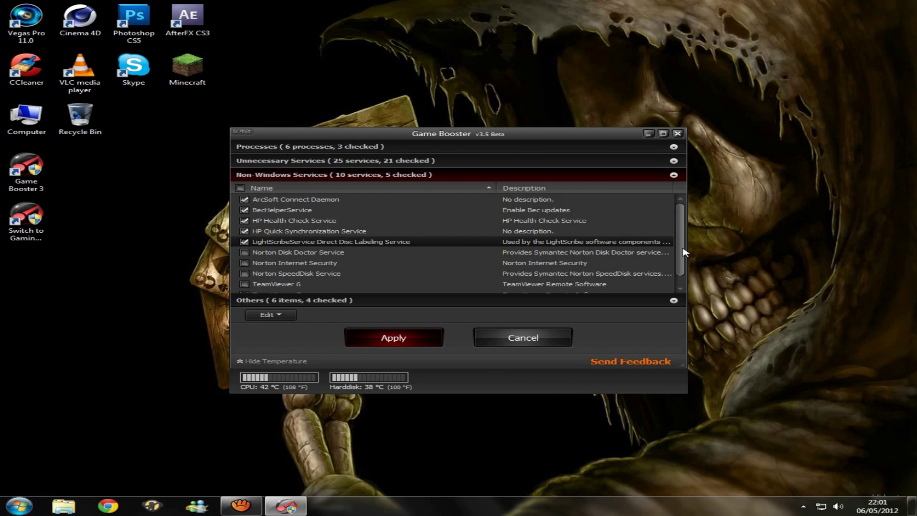
- Check Norton Disk Doctor Service, Norton Internet Security, Norton SpeedDisk Service, TeamViewer 6 and TeamViewer 7 in the non-Windows services
{"action": "scroll", "coordinate": [686, 253], "scroll_direction": "down", "scroll_amount": 1}
{"action": "left_click", "coordinate": [244, 242]}
{"action": "left_click", "coordinate": [245, 253]}
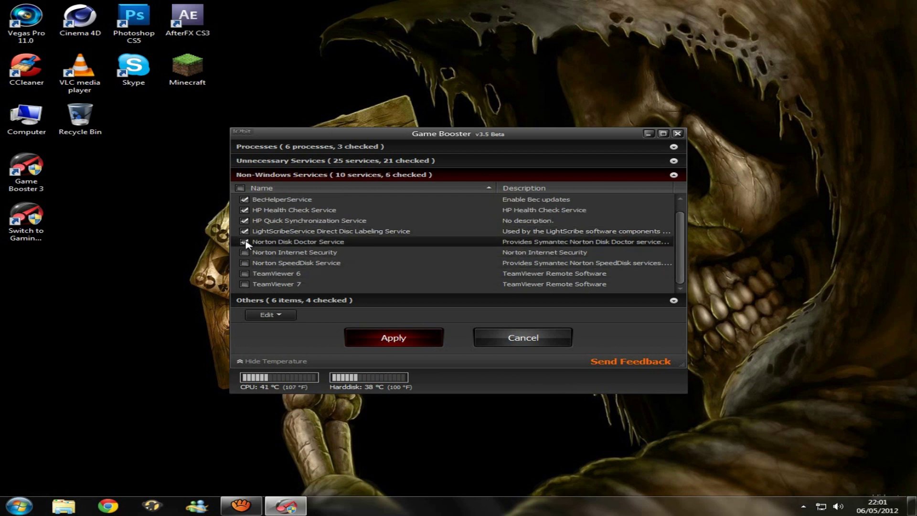
{"action": "left_click", "coordinate": [245, 262]}
{"action": "left_click", "coordinate": [245, 273]}
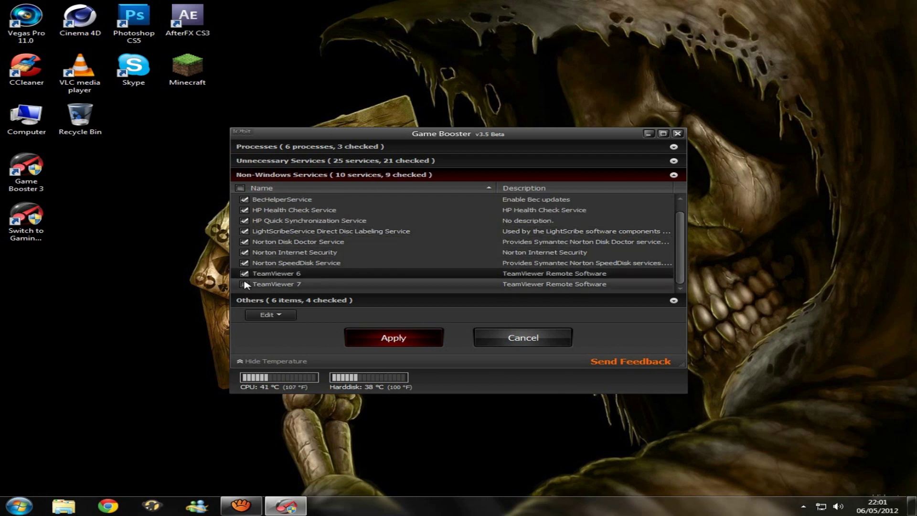
{"action": "left_click", "coordinate": [244, 284]}
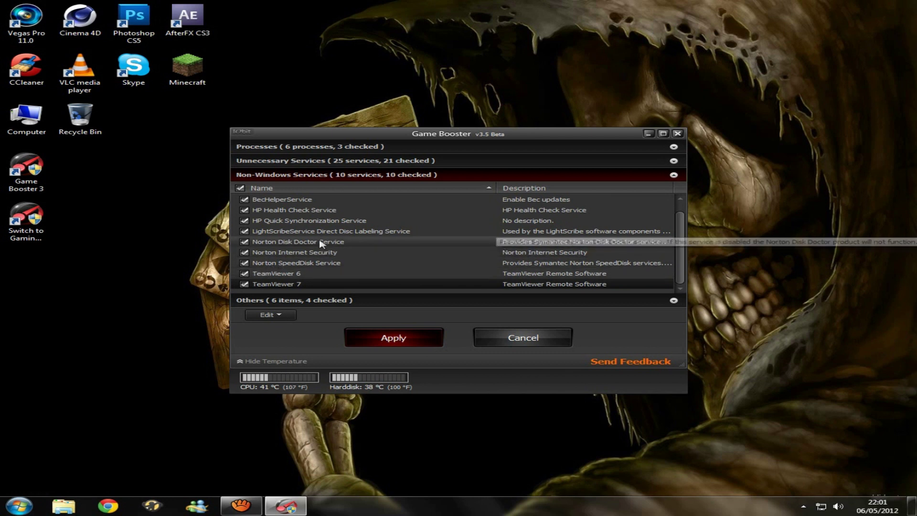
- Uncheck Norton Disk Doctor Service and Norton Internet Security, and apply the boost configuration
{"action": "left_click", "coordinate": [244, 241]}
{"action": "left_click", "coordinate": [245, 252]}
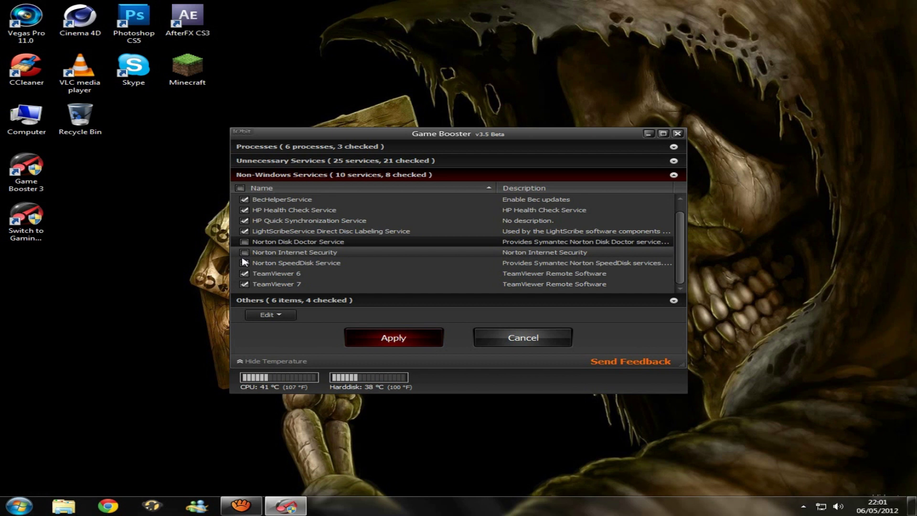
{"action": "left_click", "coordinate": [336, 302]}
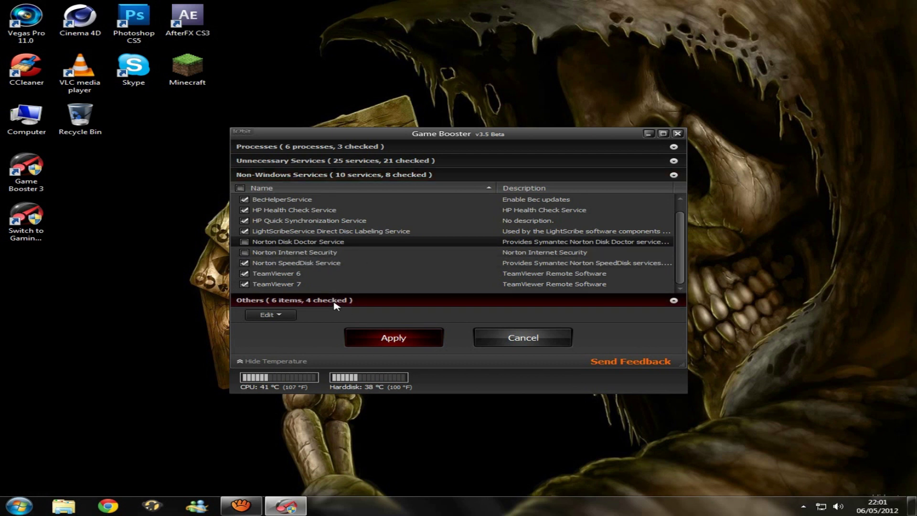
{"action": "left_click", "coordinate": [392, 338]}
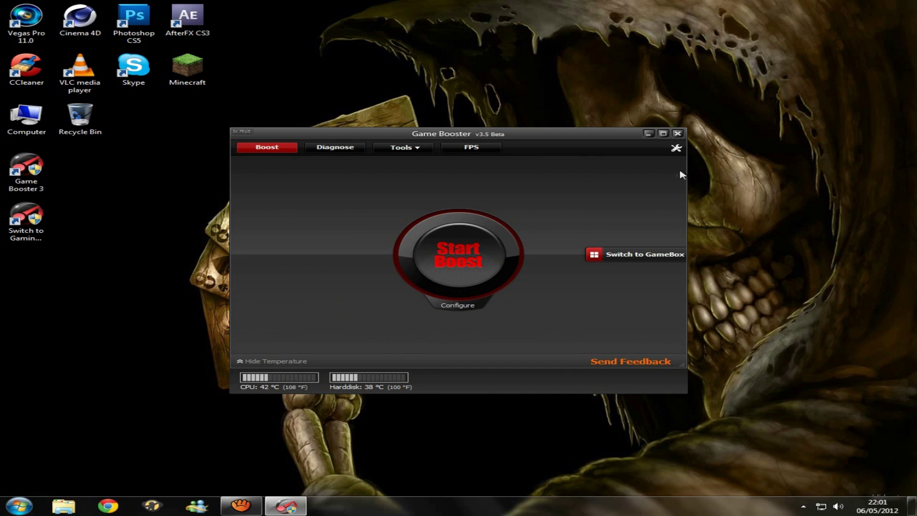
- Review the program's General settings and Advanced hotkeys, and close the Game Booster window
{"action": "left_click", "coordinate": [677, 149]}
{"action": "left_click", "coordinate": [646, 160]}
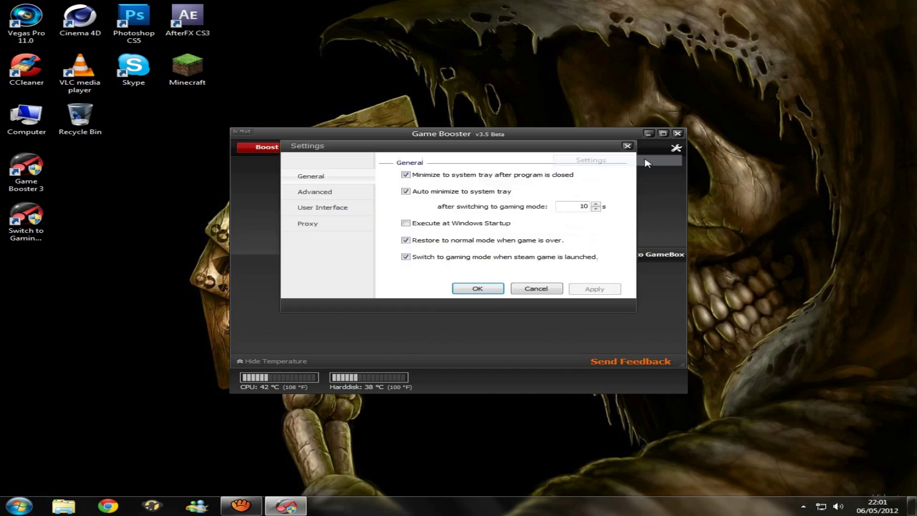
{"action": "left_click", "coordinate": [323, 192]}
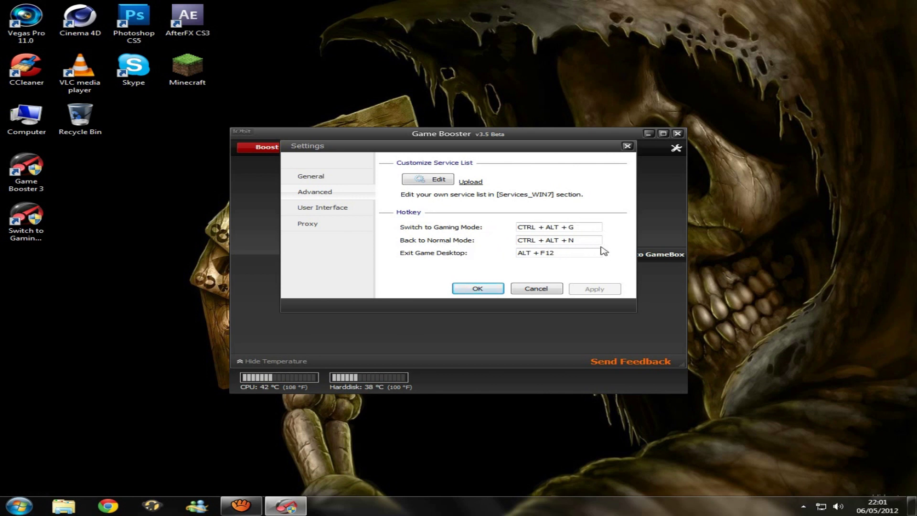
{"action": "left_click", "coordinate": [468, 290]}
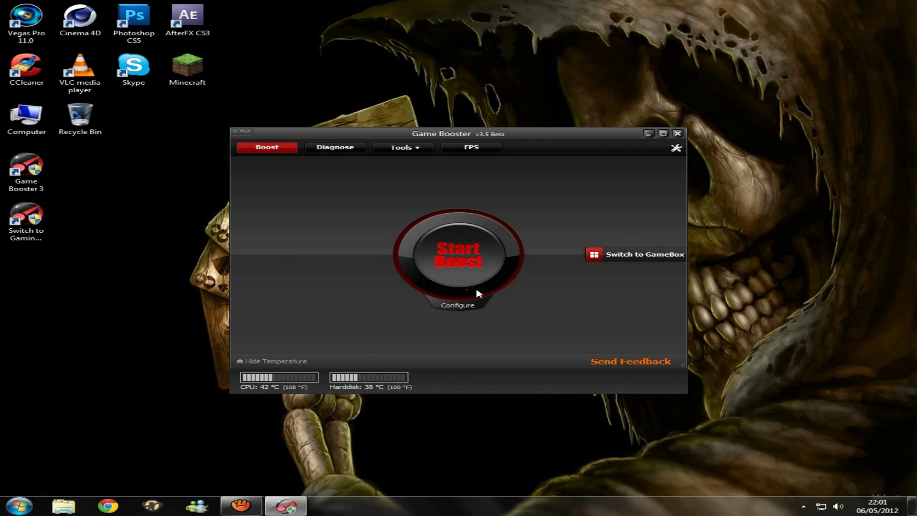
{"action": "left_click", "coordinate": [678, 135]}
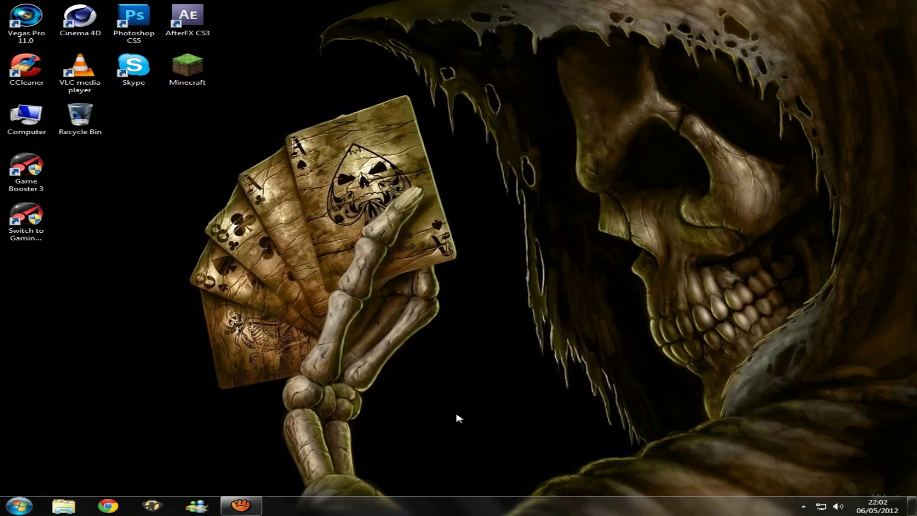